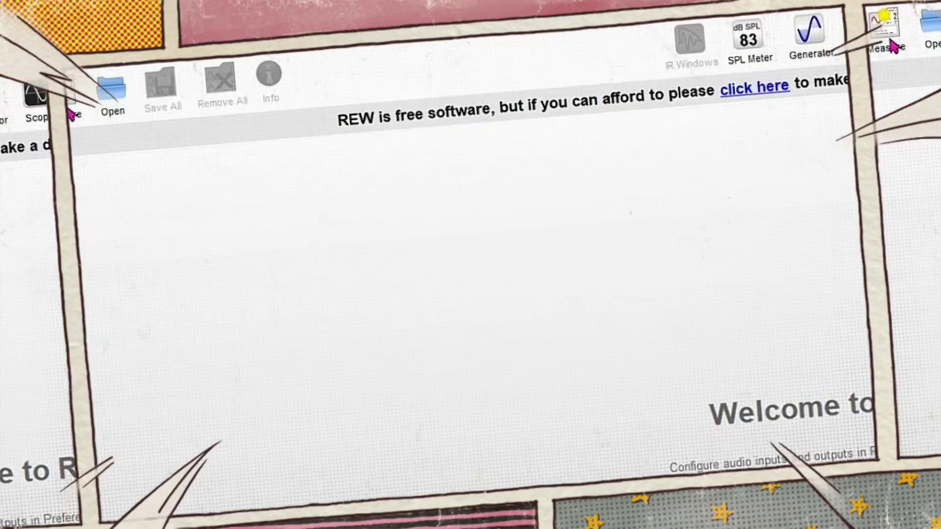
# Confirm the input level reads OK and start a 20–20,000 Hz SPL sweep.
pyautogui.click(889, 46)
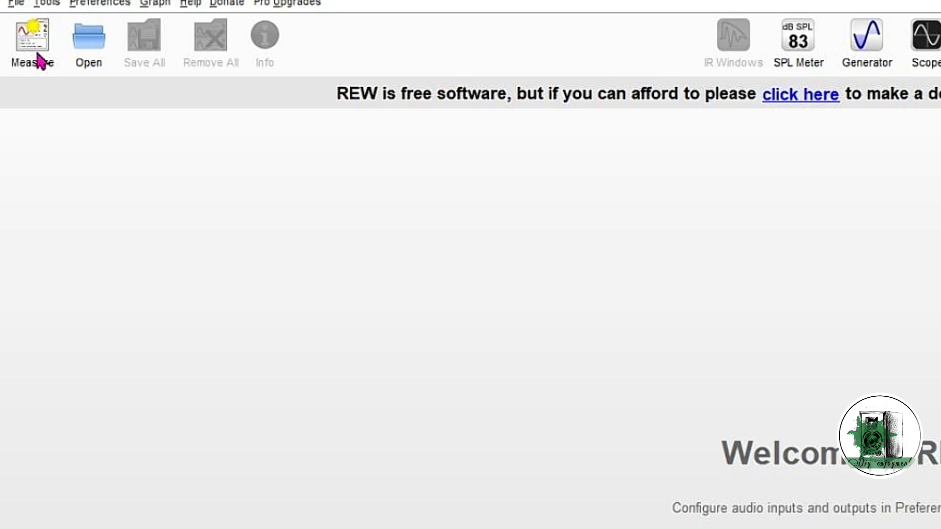
pyautogui.click(33, 44)
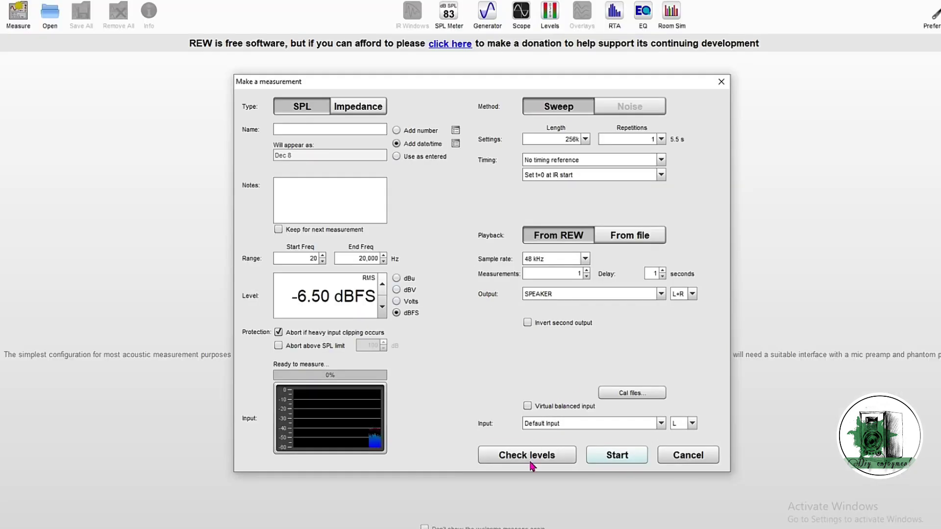
pyautogui.click(531, 462)
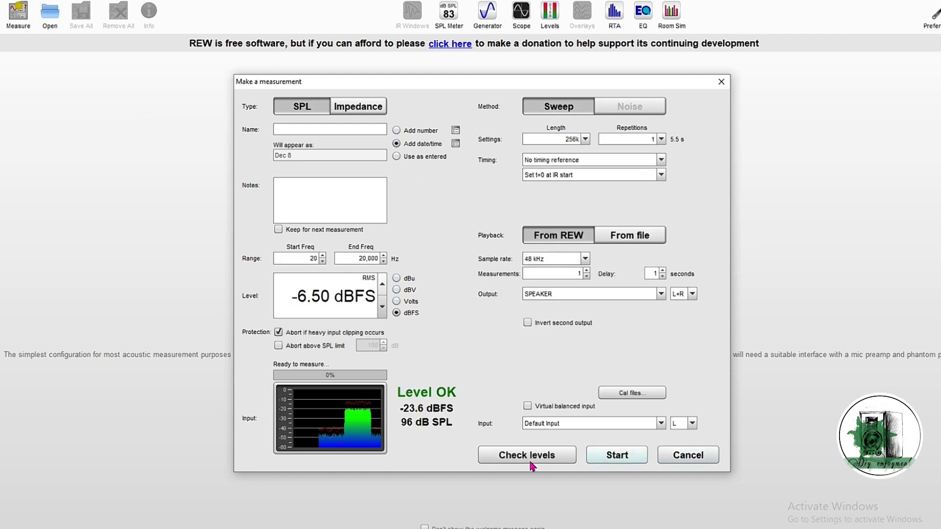
pyautogui.click(632, 462)
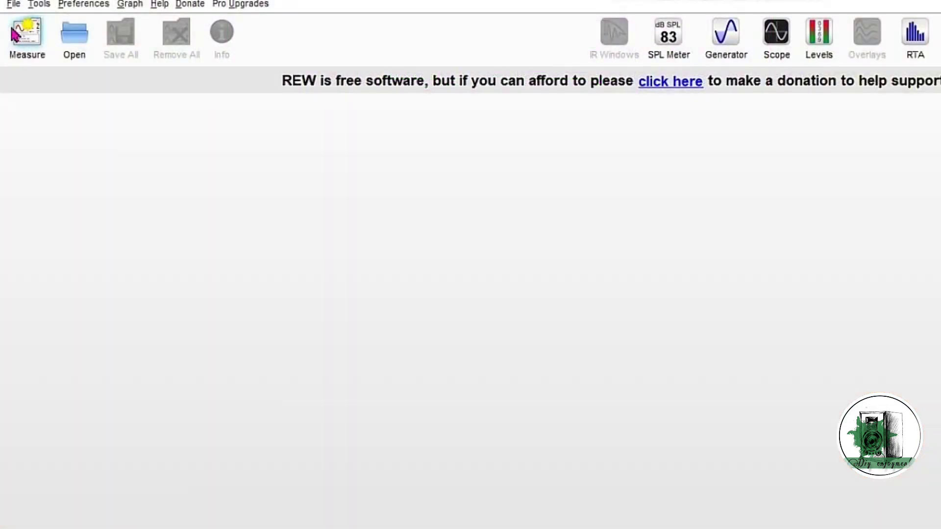
# Lower system volume until the impedance level check reads OK at -13.4 dBFS, then begin open-circuit calibration.
pyautogui.click(15, 33)
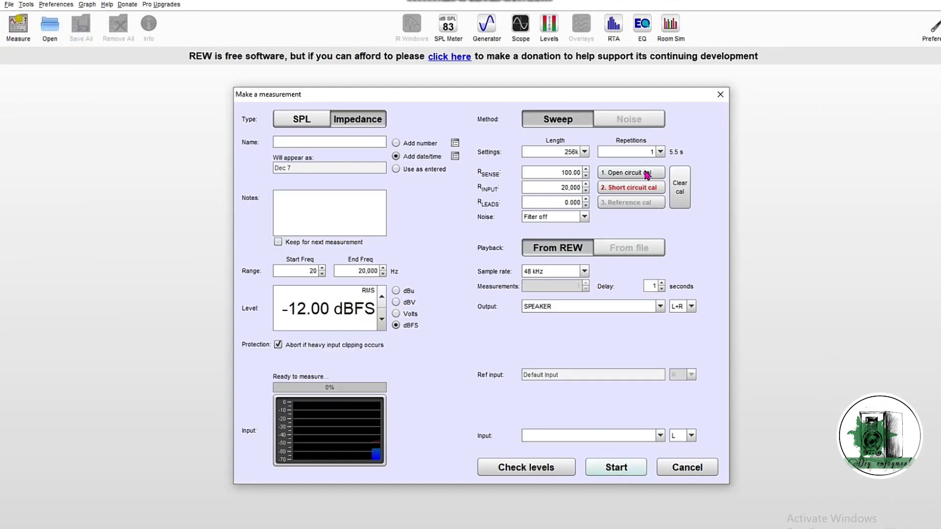
pyautogui.click(518, 468)
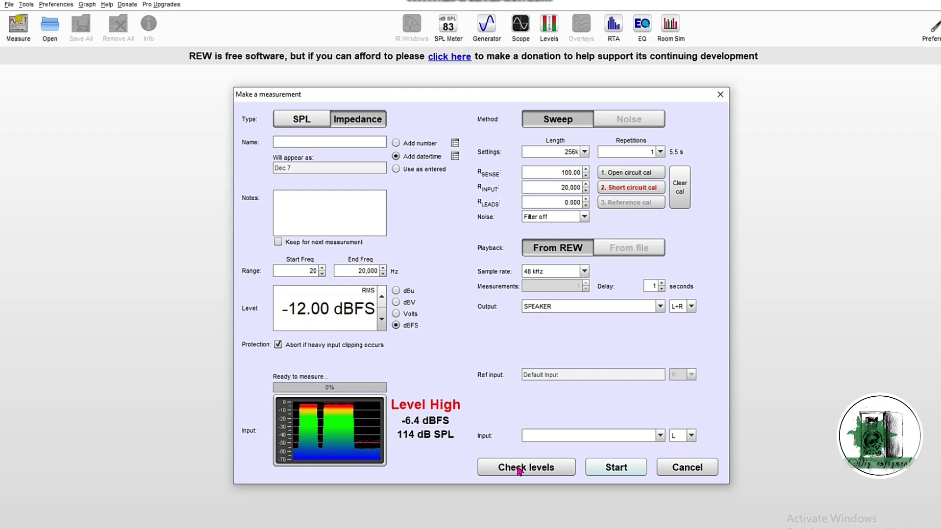
pyautogui.press('XF86AudioLowerVolume')
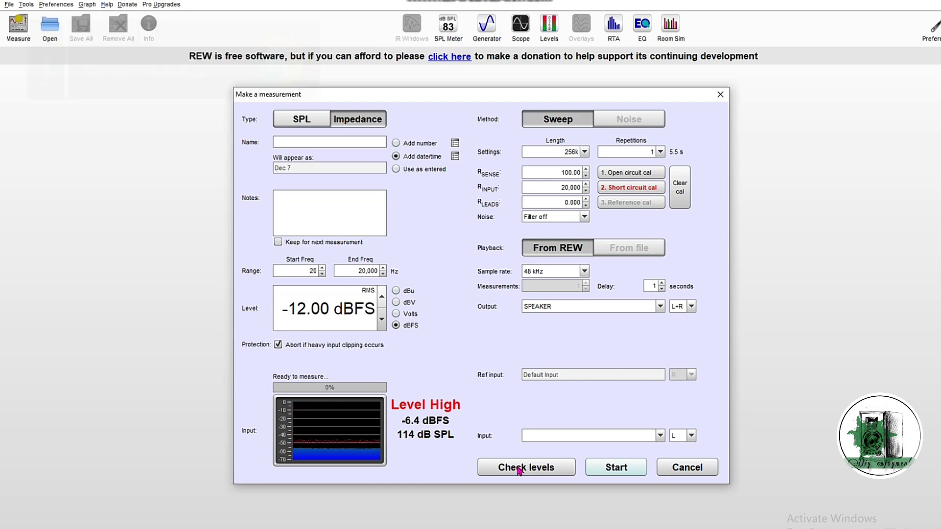
pyautogui.click(518, 468)
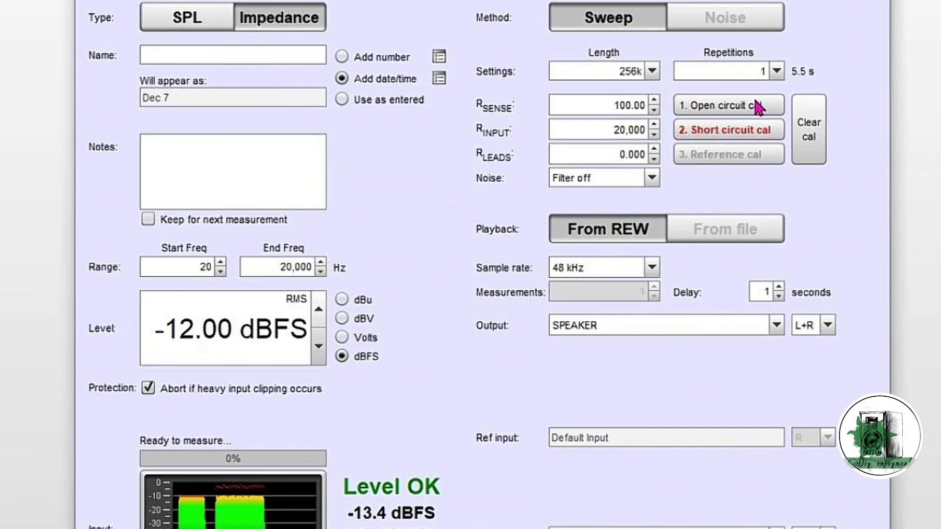
pyautogui.click(756, 104)
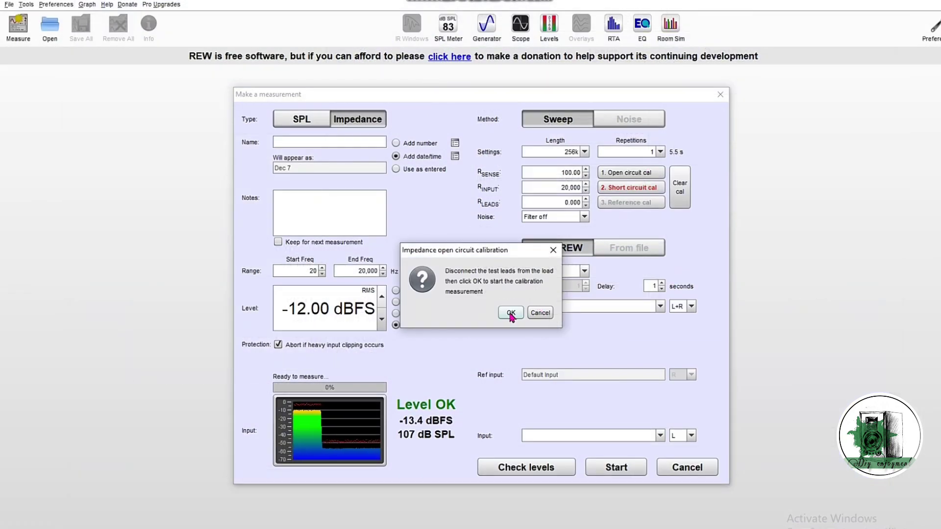
# Run the open-circuit calibration with leads disconnected and set the sense resistor to 68 ohms.
pyautogui.click(509, 312)
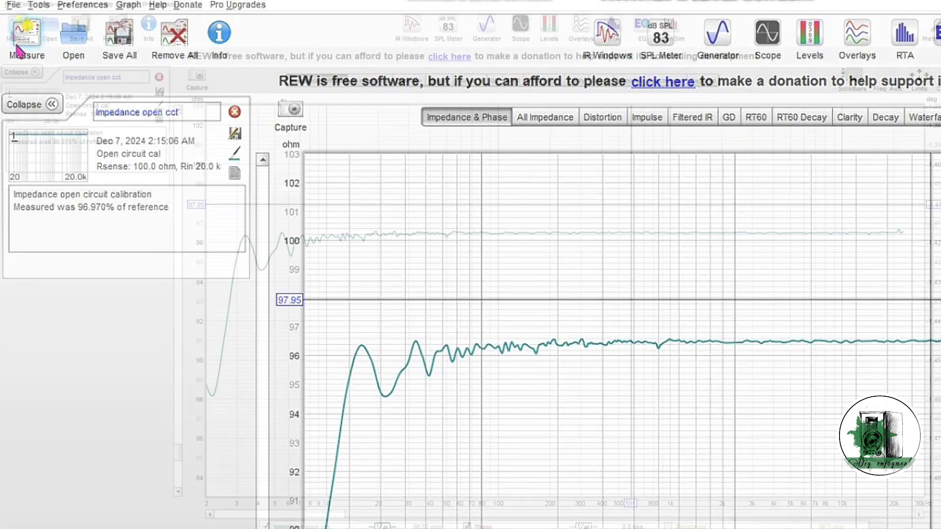
pyautogui.click(22, 37)
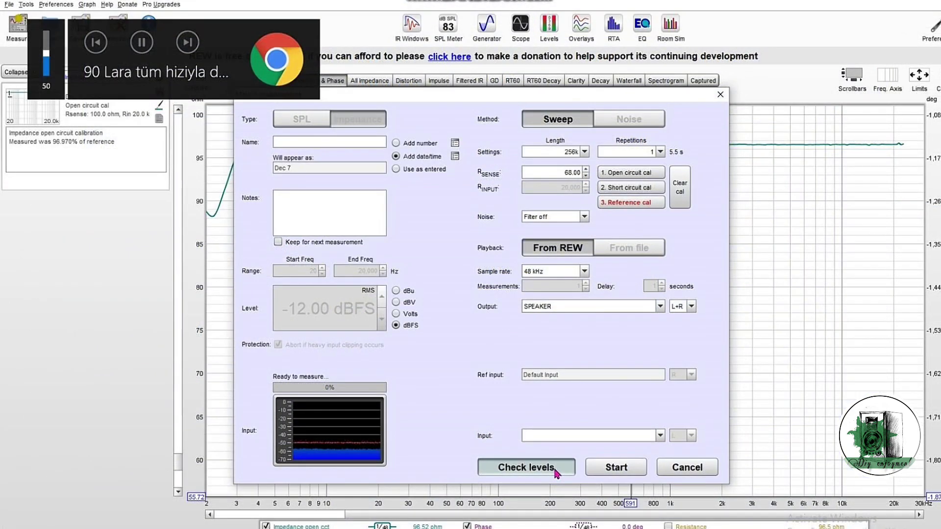
# Raise the volume until levels read OK, then run the short-circuit calibration with leads shorted.
pyautogui.click(556, 468)
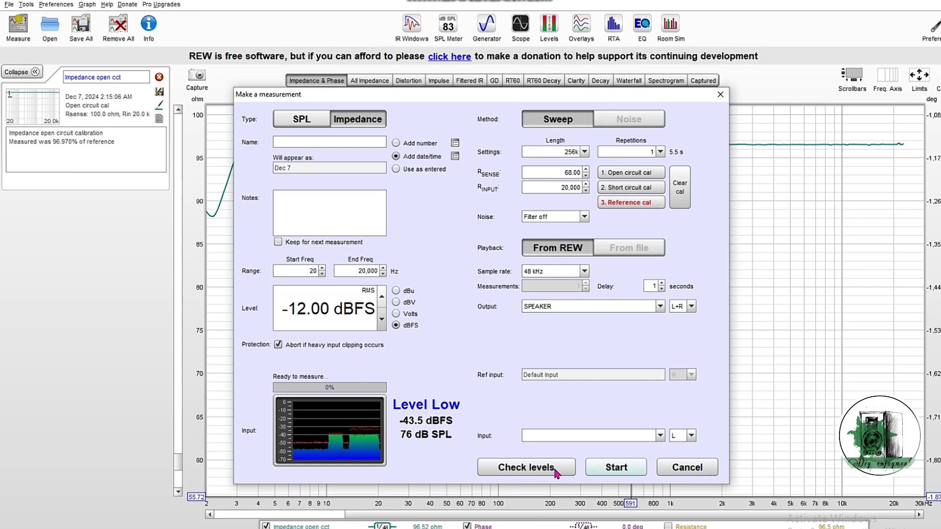
pyautogui.press('XF86AudioRaiseVolume')
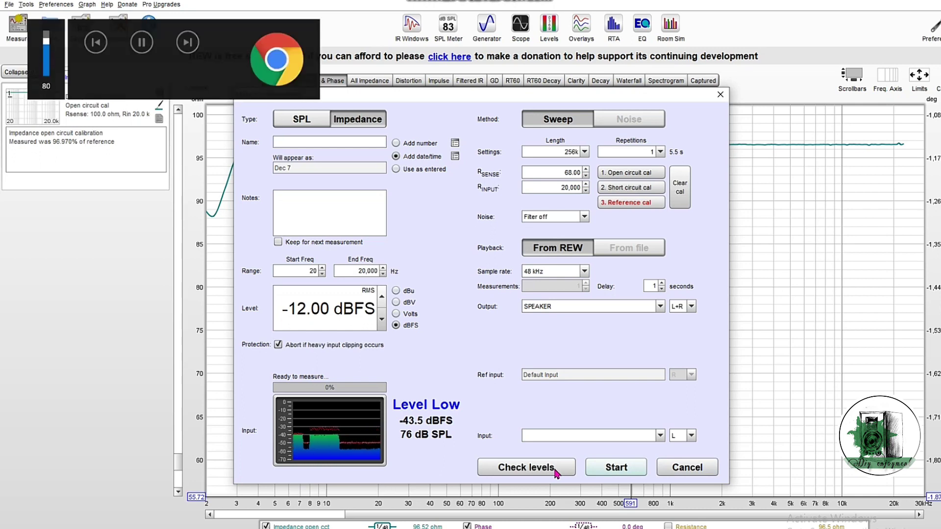
pyautogui.click(556, 471)
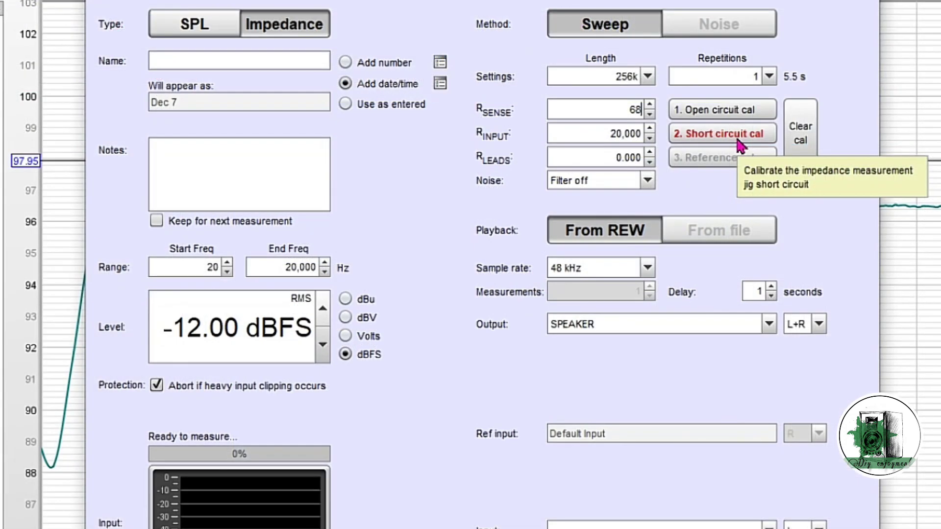
pyautogui.click(620, 186)
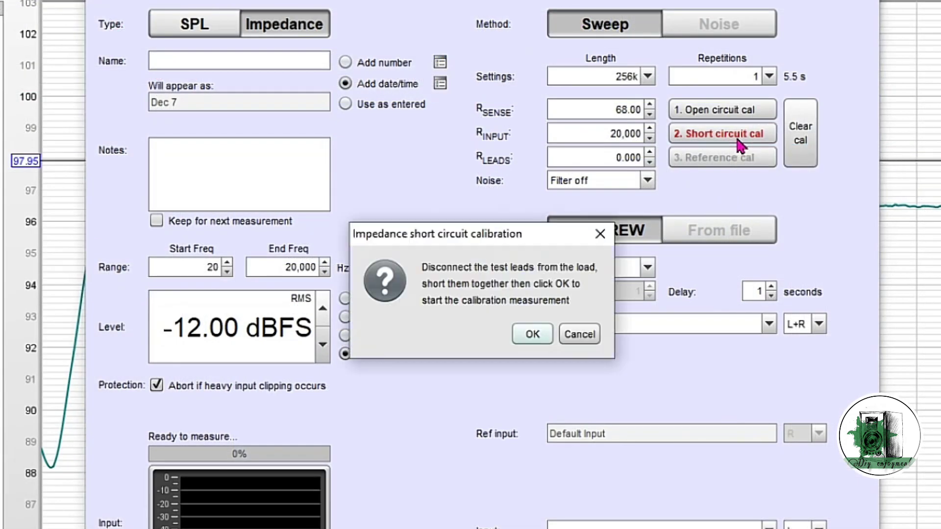
pyautogui.click(533, 334)
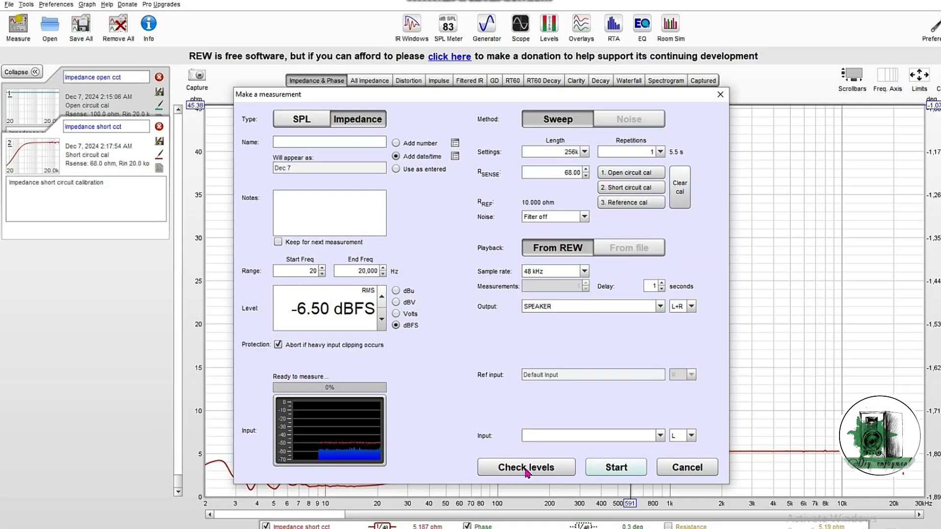
# Check levels read OK at -20.1 dBFS and calibrate against a 10-ohm reference resistor.
pyautogui.click(525, 470)
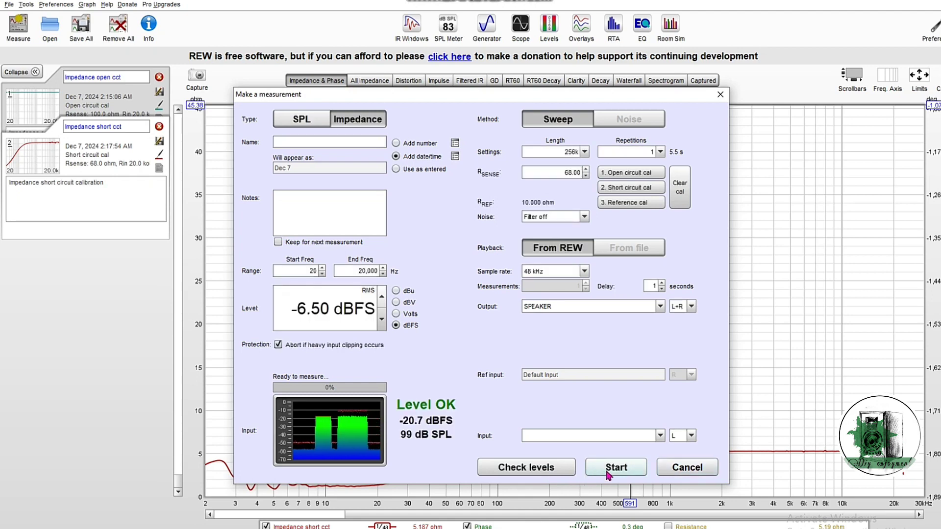
pyautogui.click(645, 205)
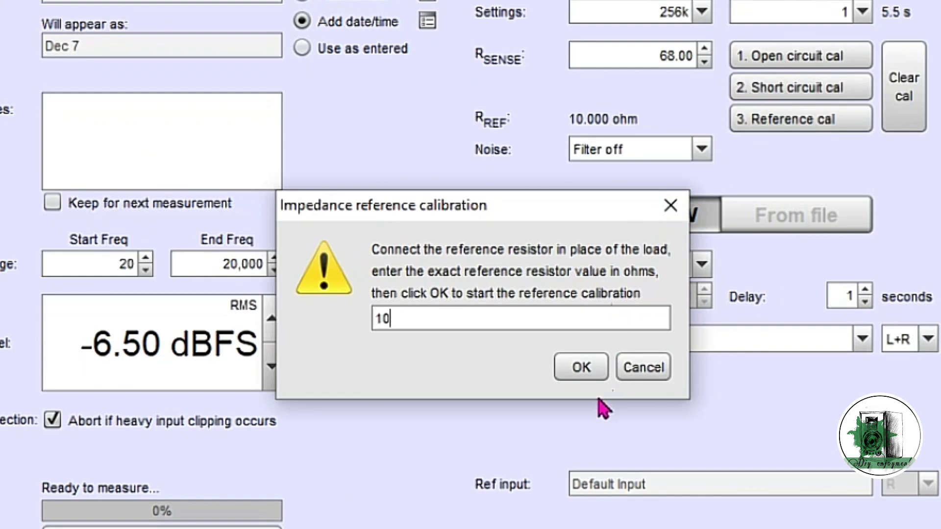
pyautogui.click(597, 378)
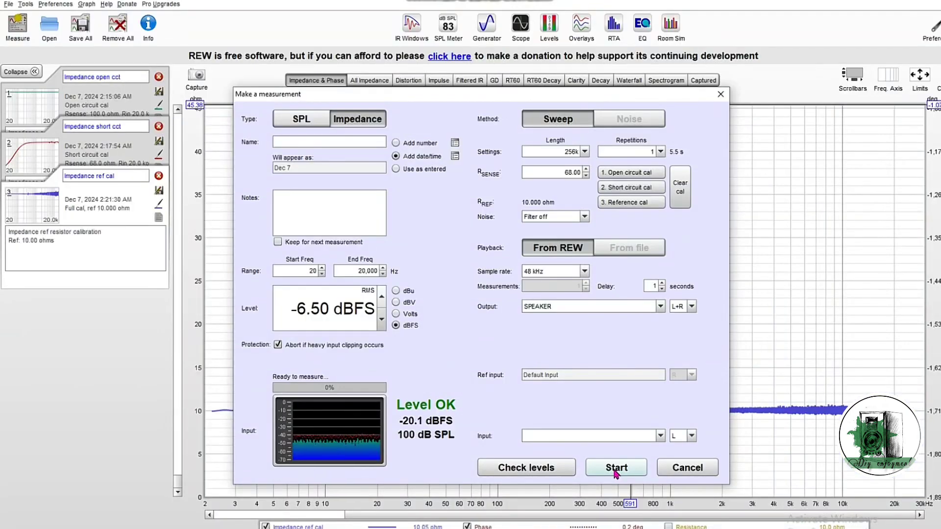
# Measure the driver's calibrated impedance, peaking near 52 ohm around 80 Hz, then reopen the measurement dialog.
pyautogui.click(616, 468)
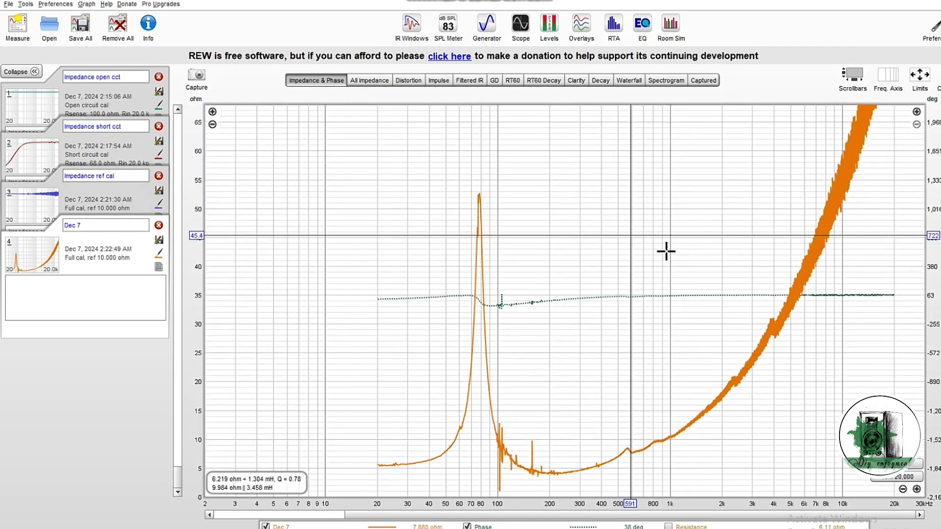
pyautogui.hotkey('alt', 'm')
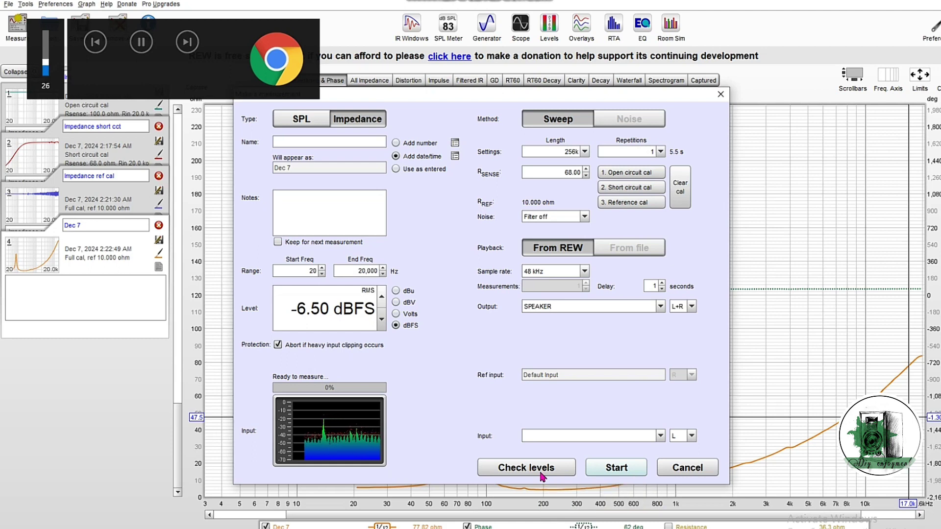
# Check levels and start a second calibrated impedance sweep of the driver.
pyautogui.click(542, 473)
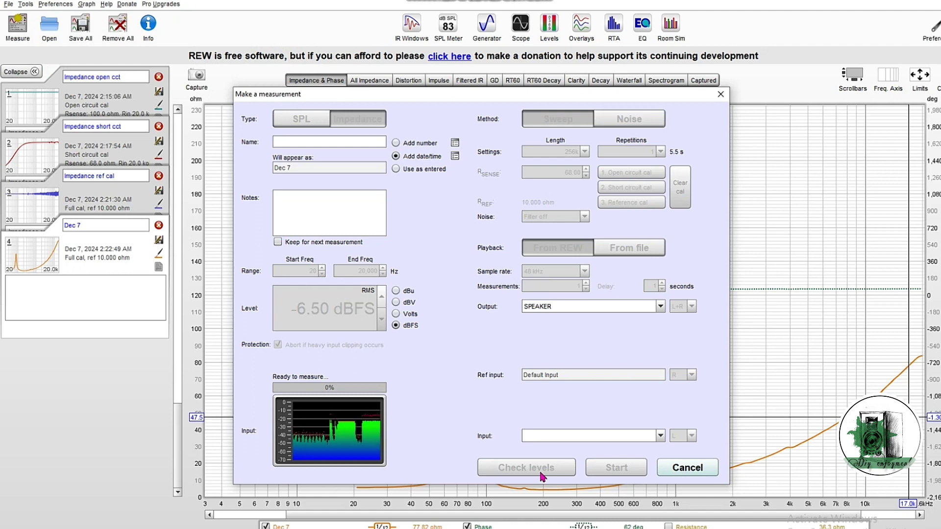
pyautogui.click(611, 474)
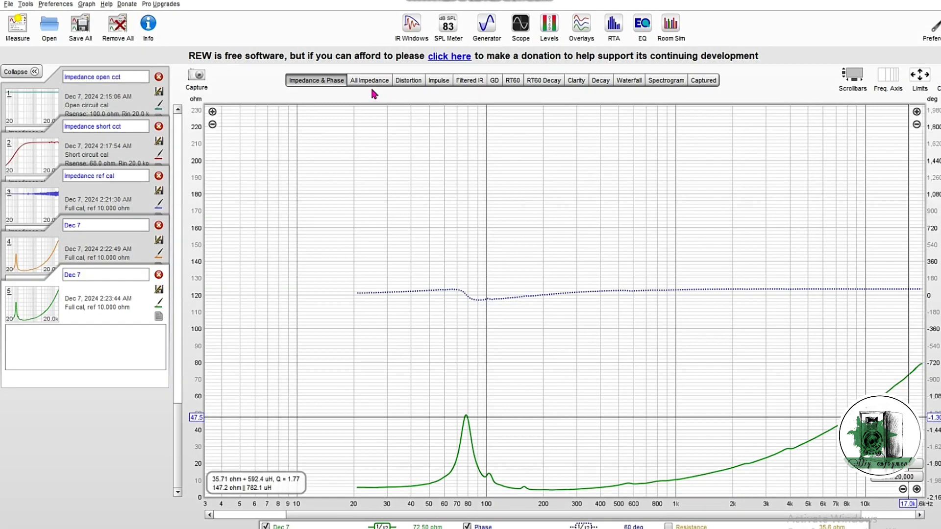
# Show all impedance curves together, zoomed to about 5–150 ohm, and reopen the measurement dialog.
pyautogui.click(377, 82)
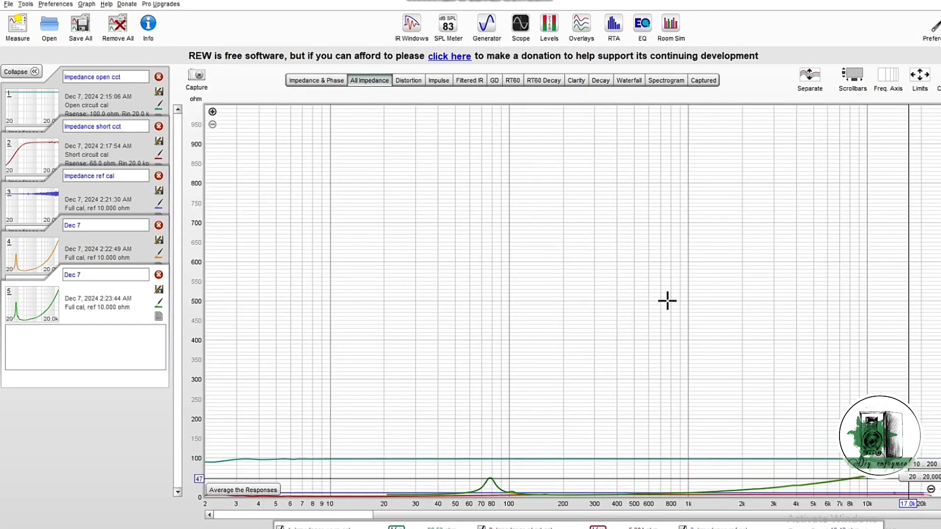
pyautogui.scroll(5, 552, 441)
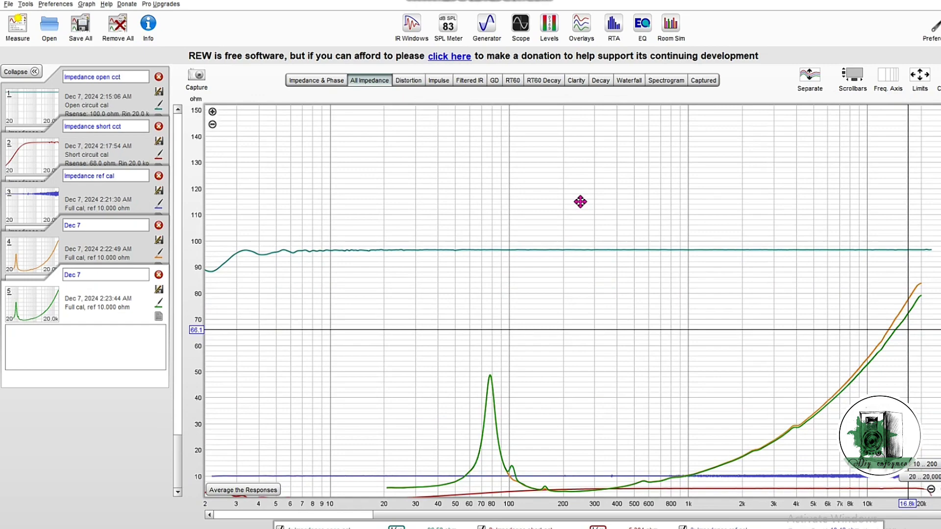
pyautogui.scroll(3, 704, 350)
pyautogui.hotkey('ctrl', 'm')
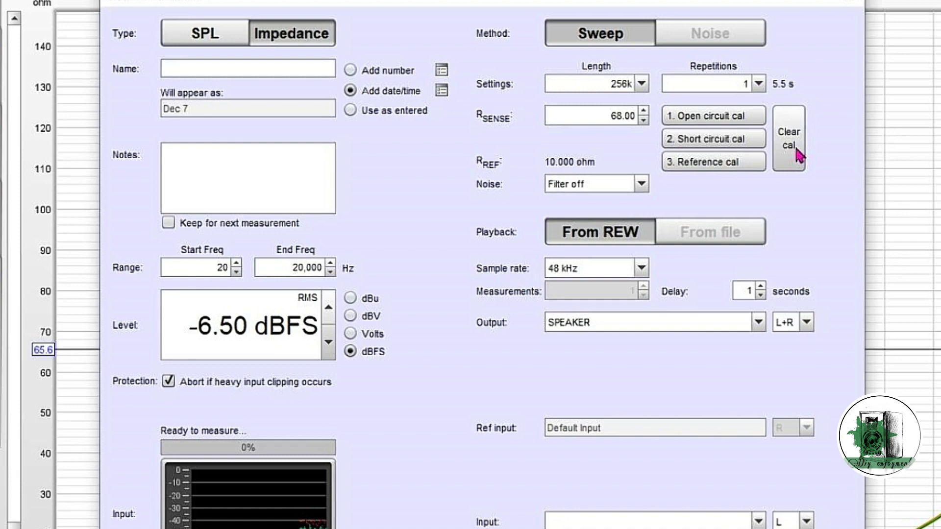
# Clear the impedance calibration data and start an uncalibrated impedance measurement of the driver.
pyautogui.click(799, 154)
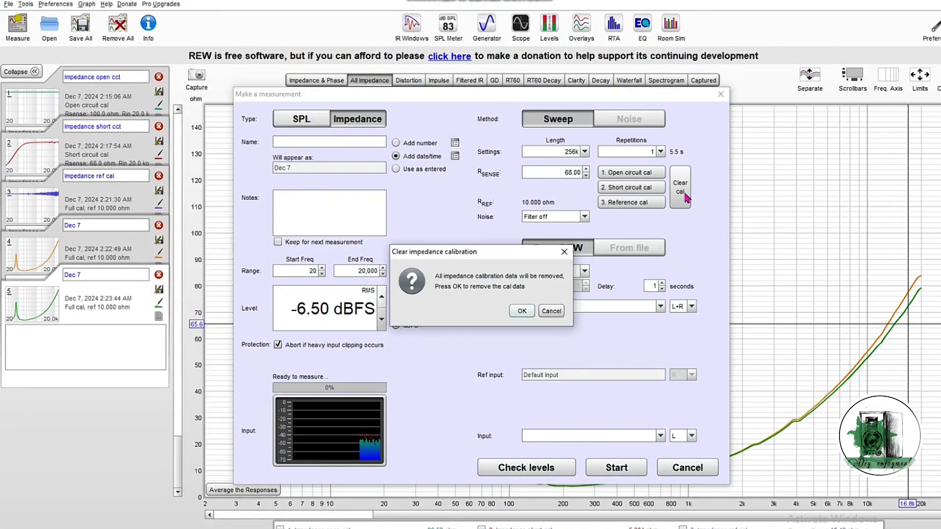
pyautogui.click(528, 313)
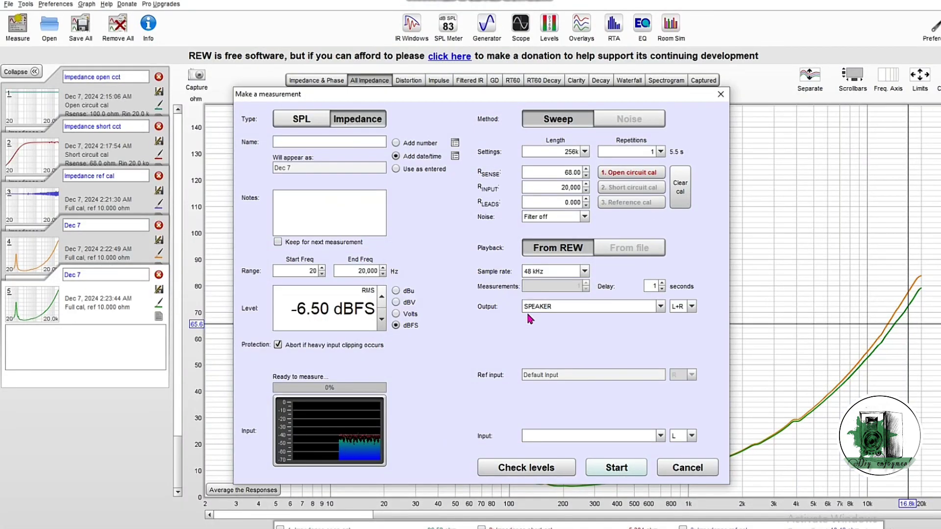
pyautogui.click(616, 467)
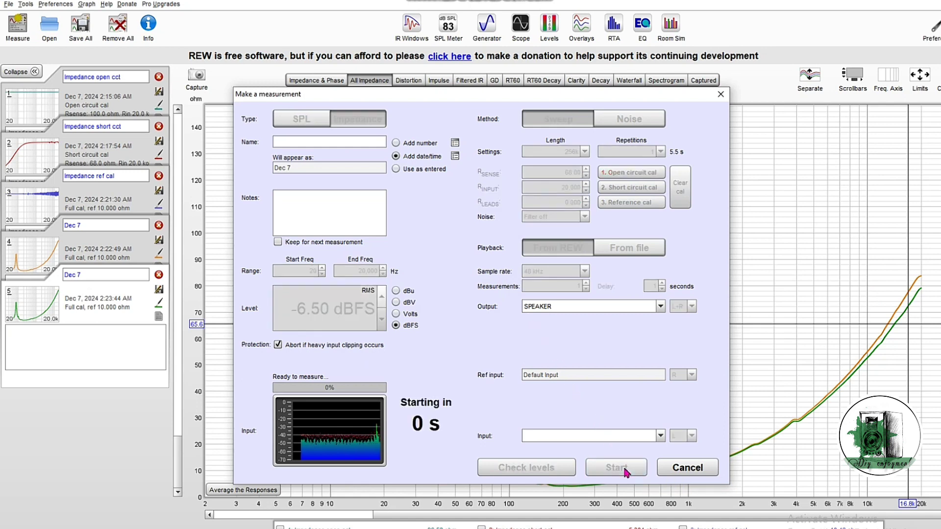